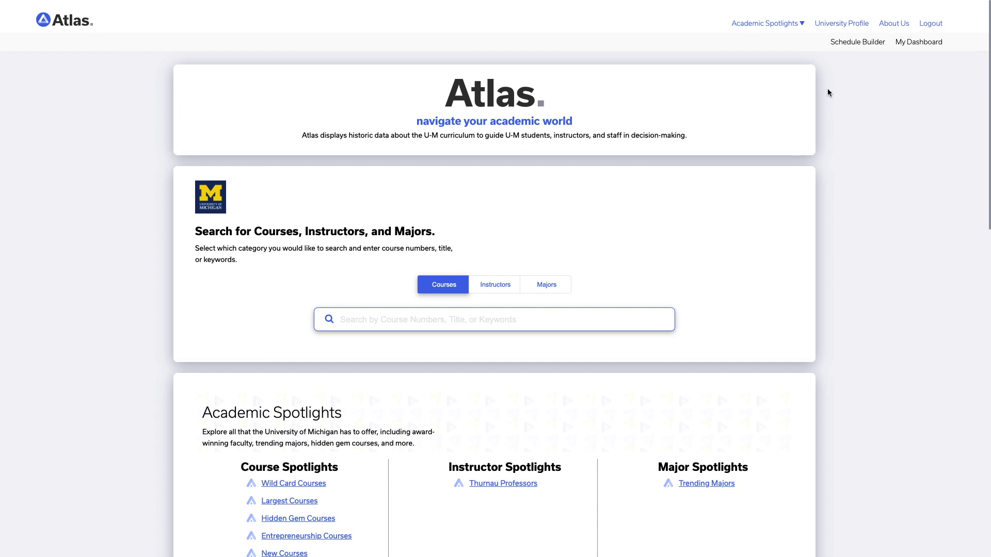
Open Schedule Builder, choose the Winter 2021 term, and create a new 'Winter 2021 - default' schedule
left_click(847, 43)
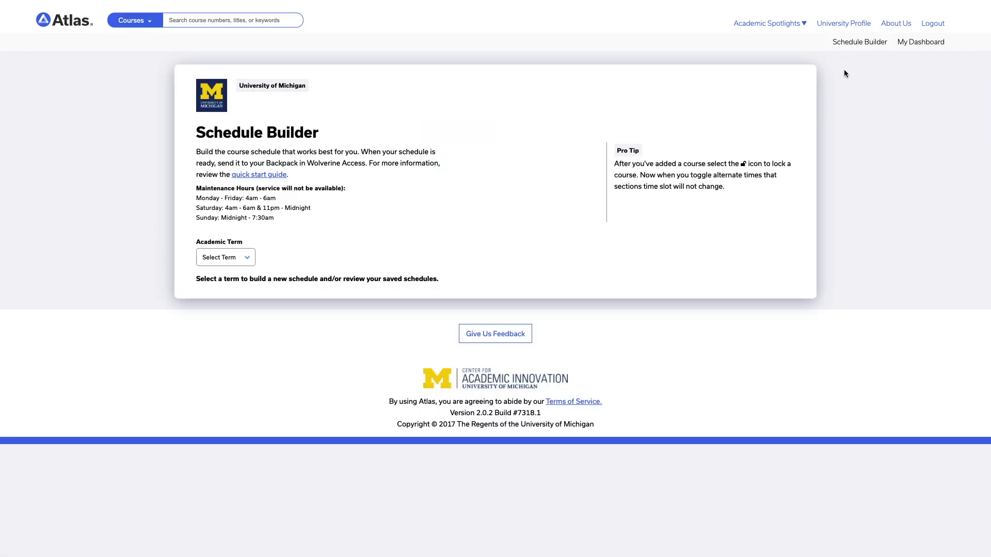
left_click(238, 257)
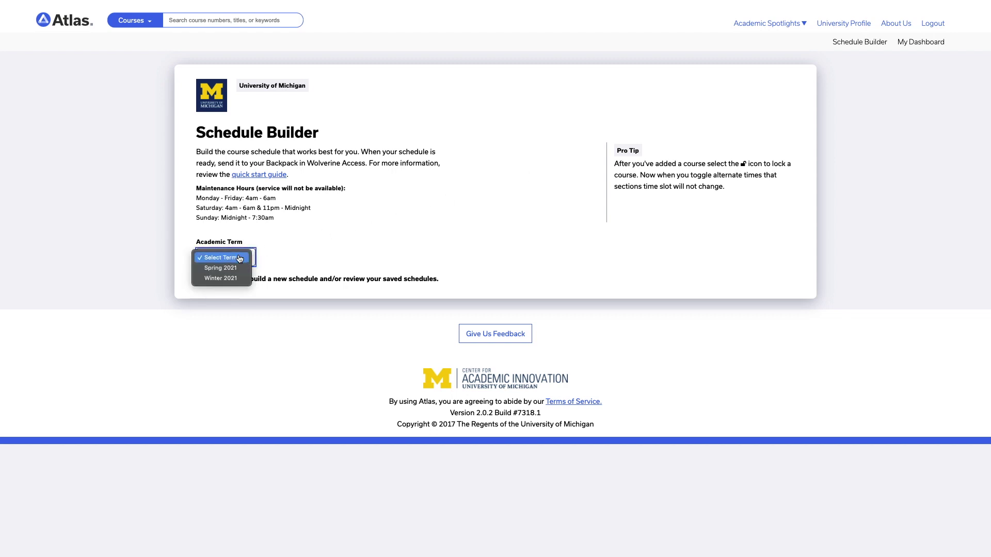
left_click(220, 279)
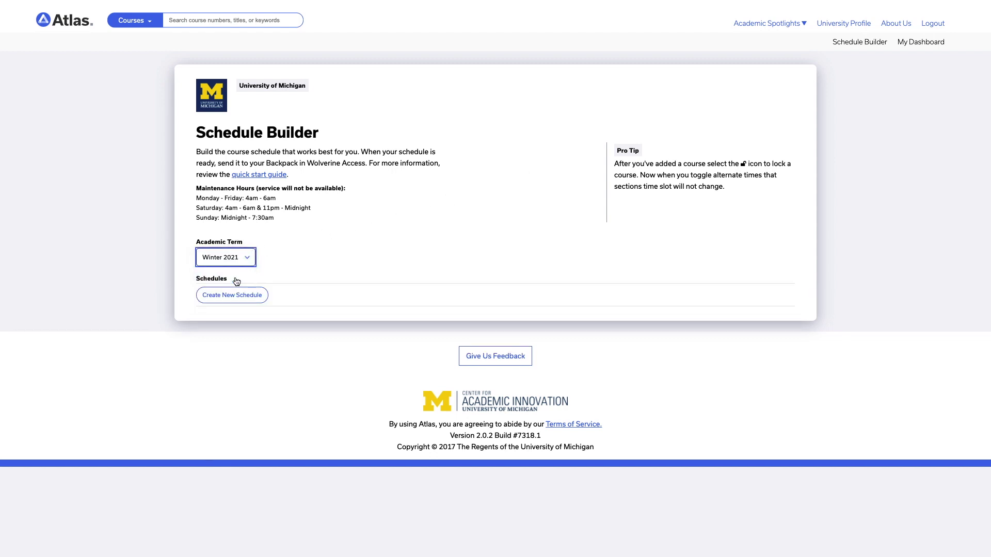
left_click(235, 294)
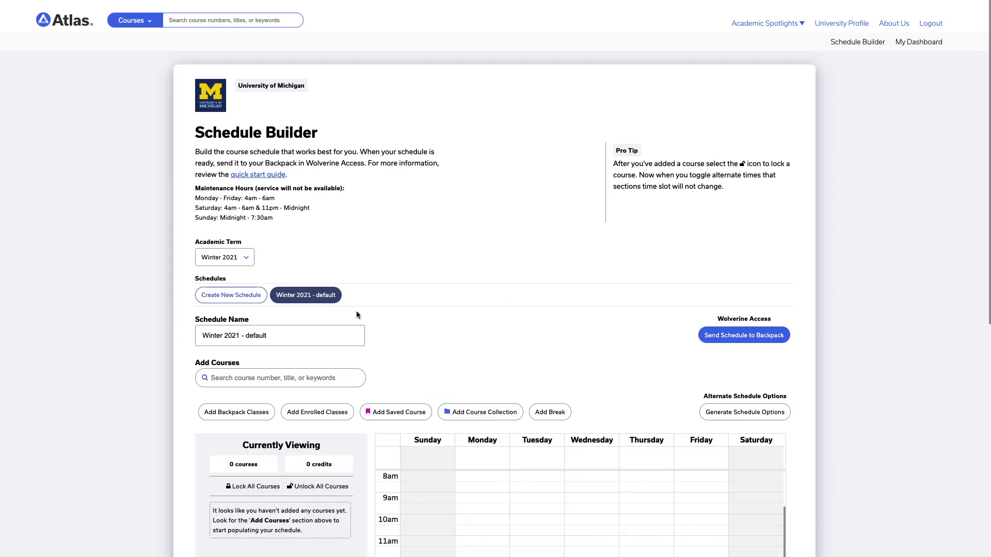
scroll(356, 315, "down", 5)
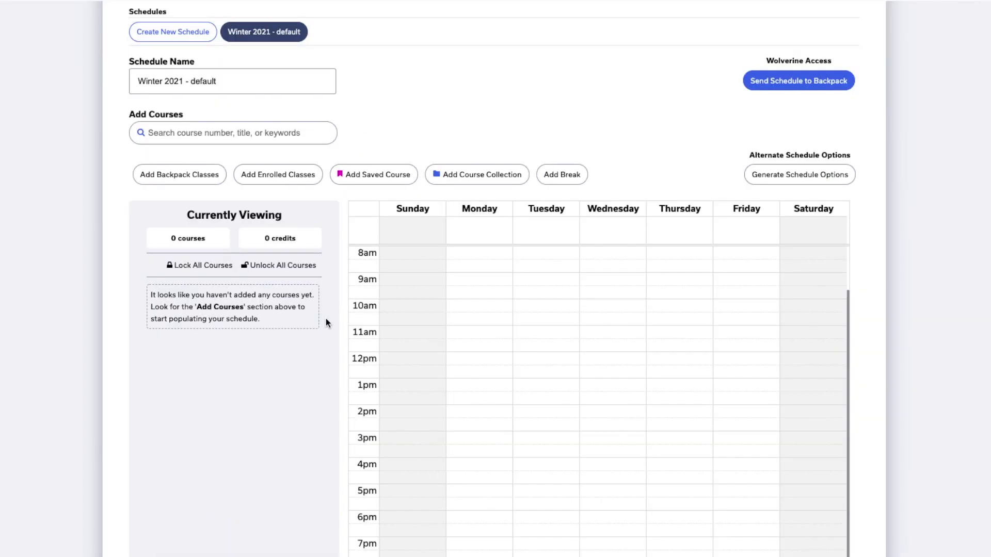
Search 'history' and add HISTORY 230, then search 'english' and add ENGLISH 125
left_click(218, 138)
type("history")
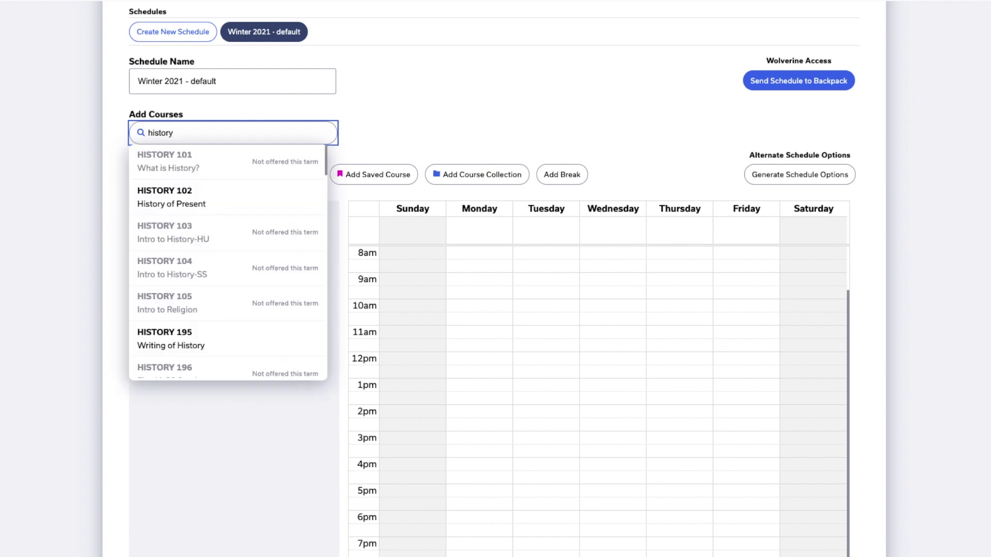
scroll(238, 272, "down", 3)
scroll(237, 277, "down", 10)
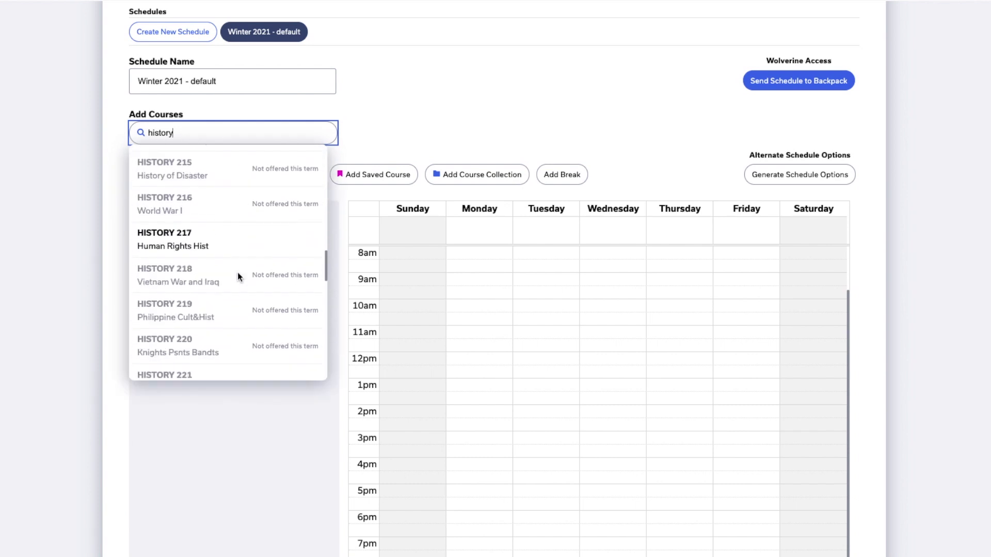
left_click(218, 308)
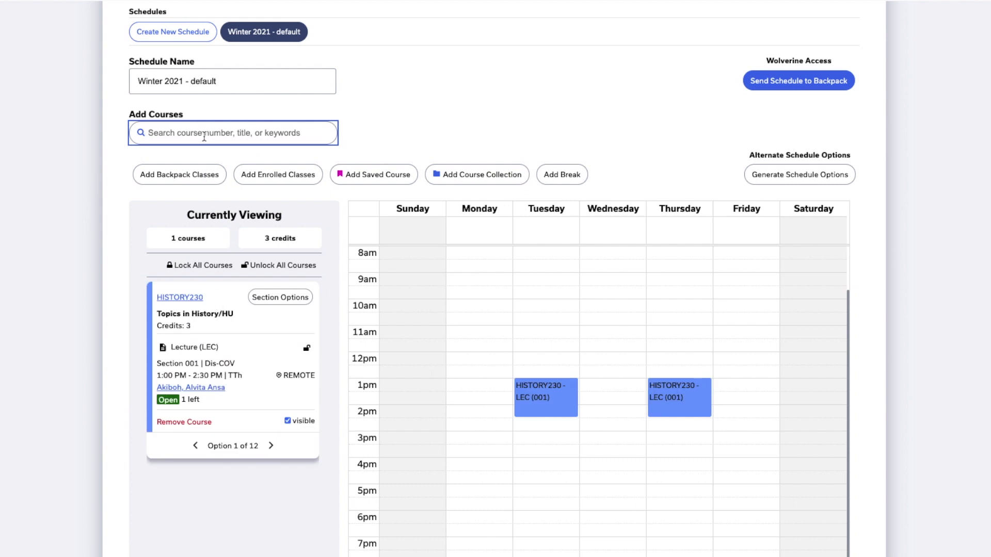
type("english")
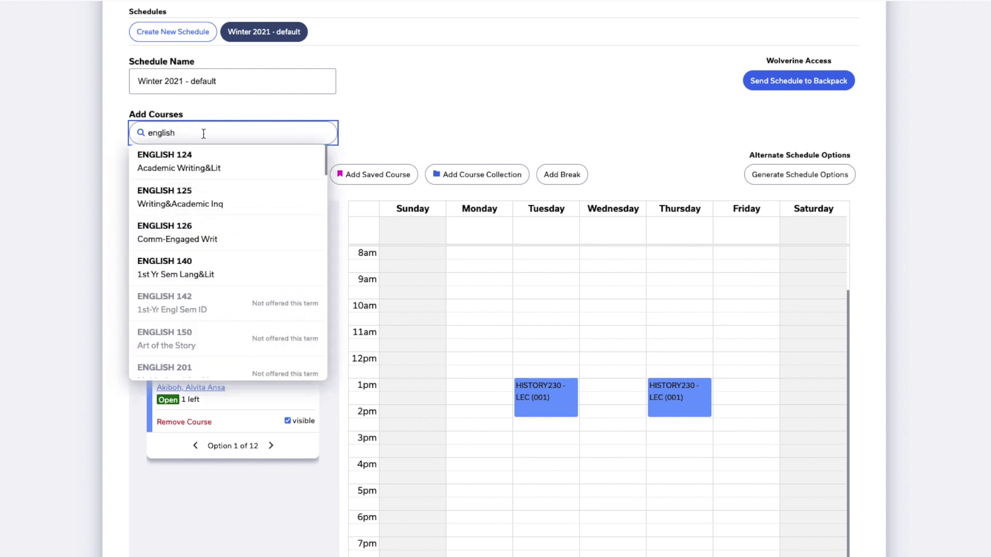
left_click(218, 192)
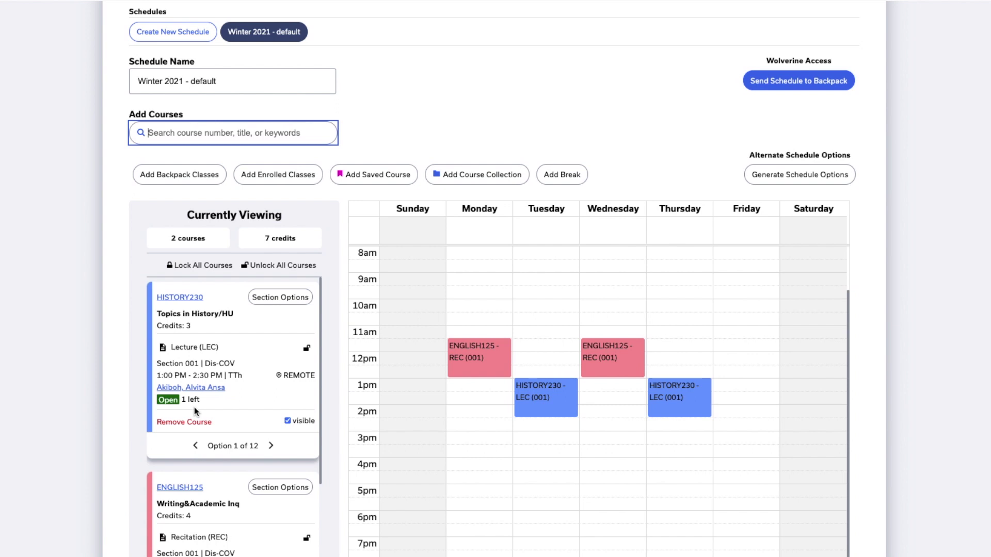
Shift HISTORY 230 to its next section and switch ENGLISH 125 to open recitation Section 035
left_click(271, 445)
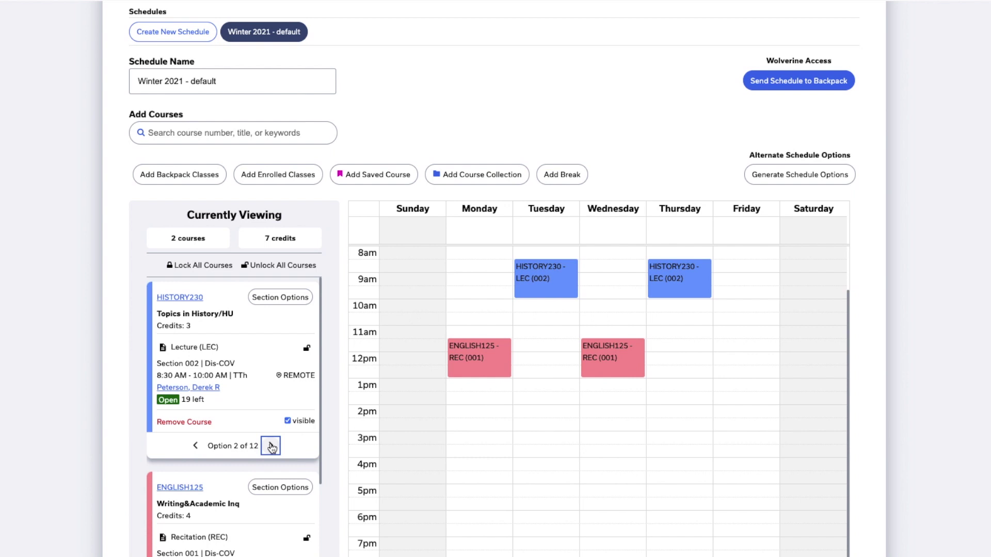
scroll(246, 460, "down", 3)
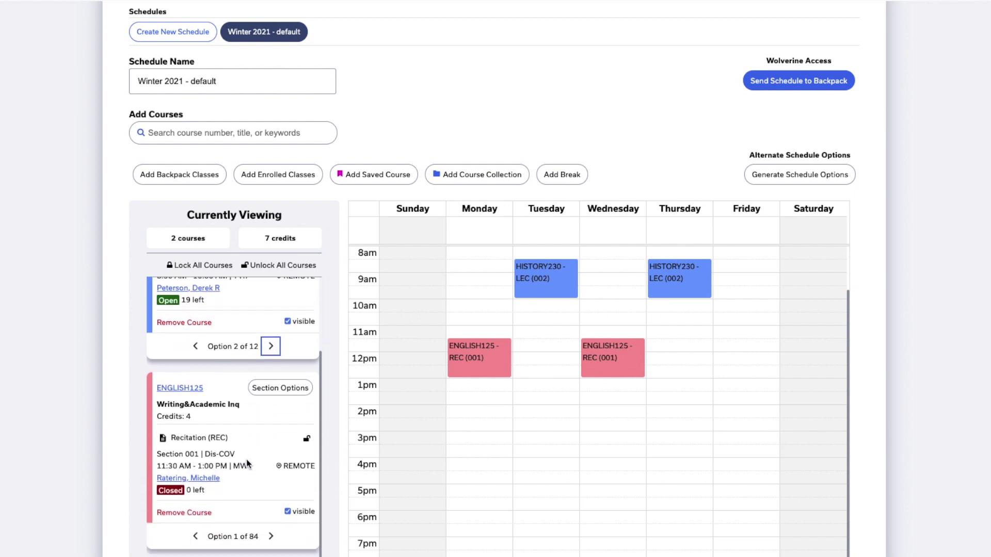
left_click(280, 389)
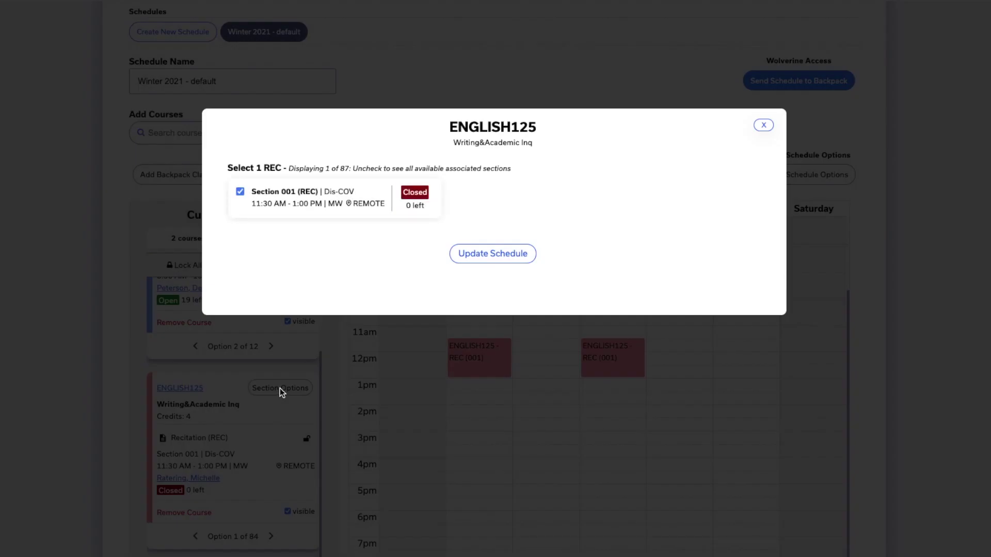
left_click(241, 193)
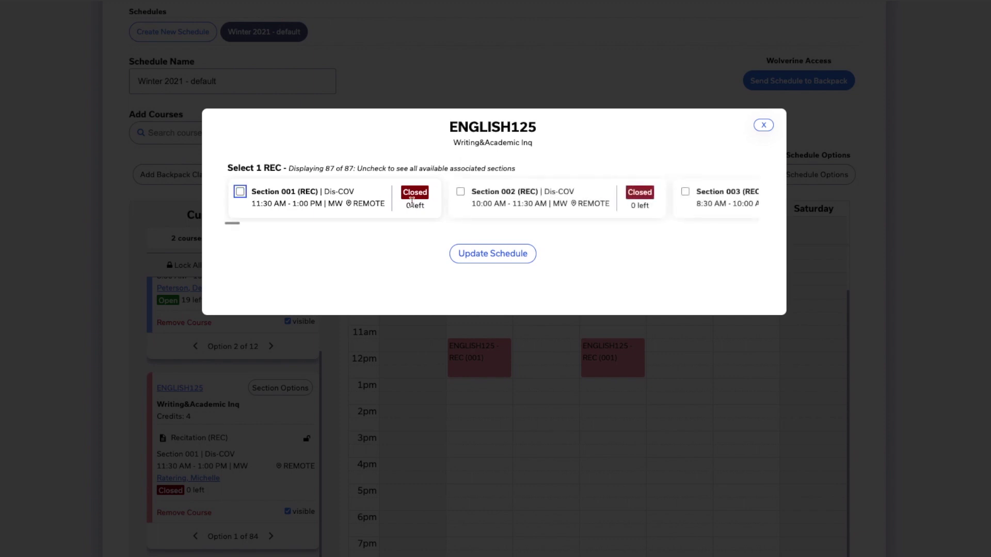
scroll(513, 210, "right", 2)
scroll(510, 209, "right", 15)
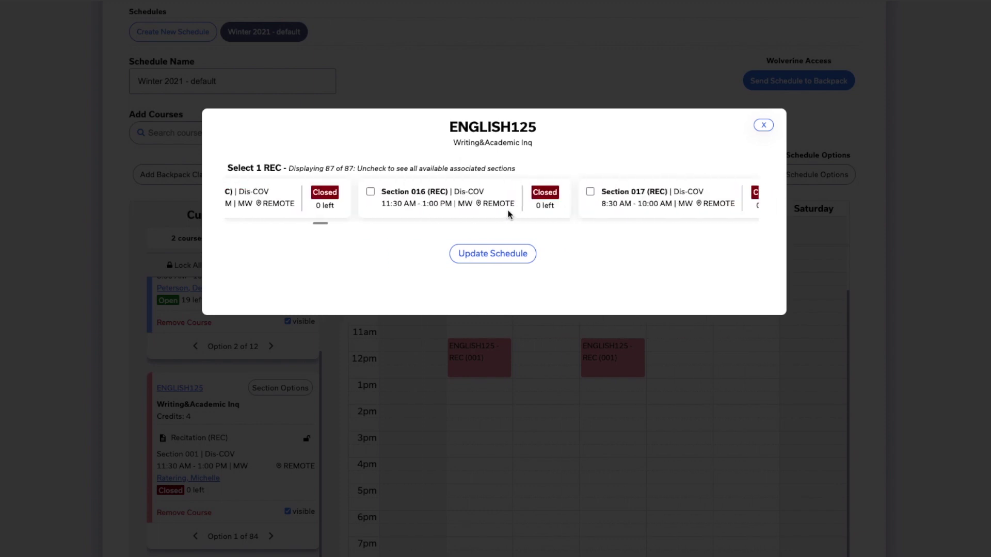
scroll(508, 214, "right", 14)
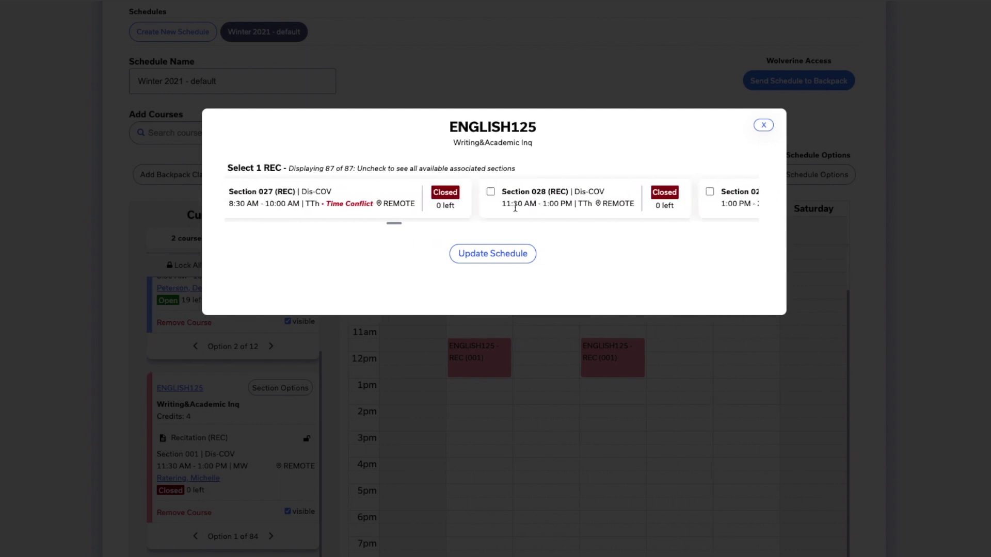
scroll(510, 212, "right", 4)
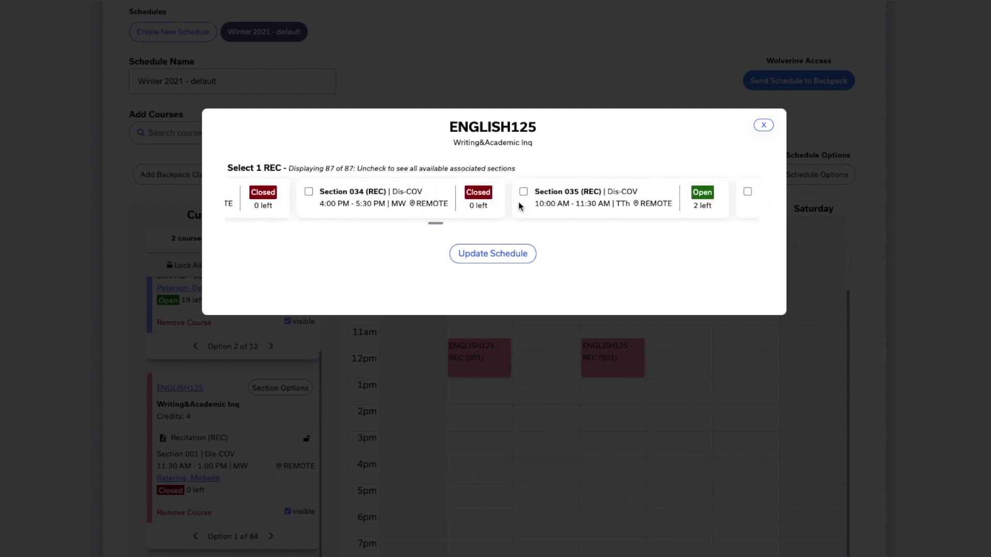
scroll(519, 206, "right", 1)
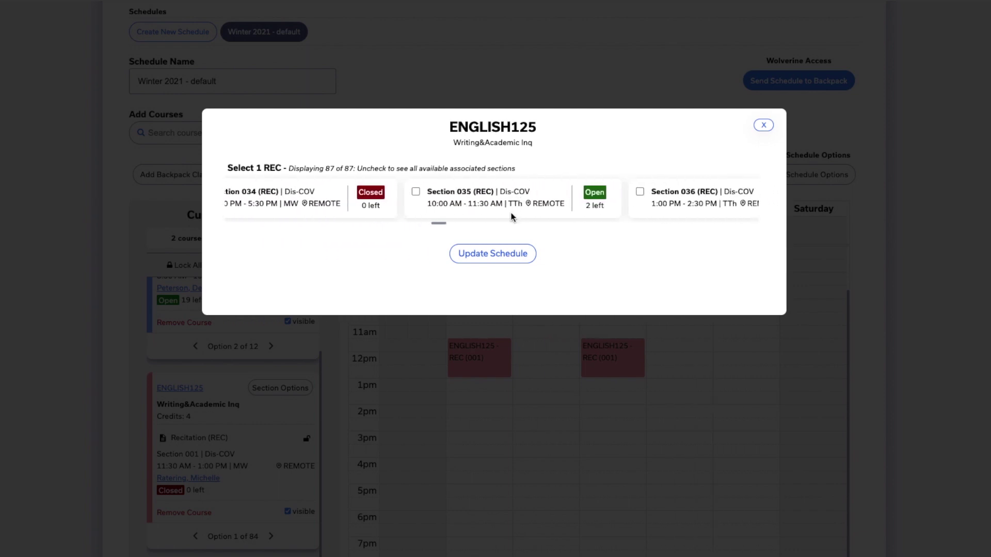
left_click(415, 192)
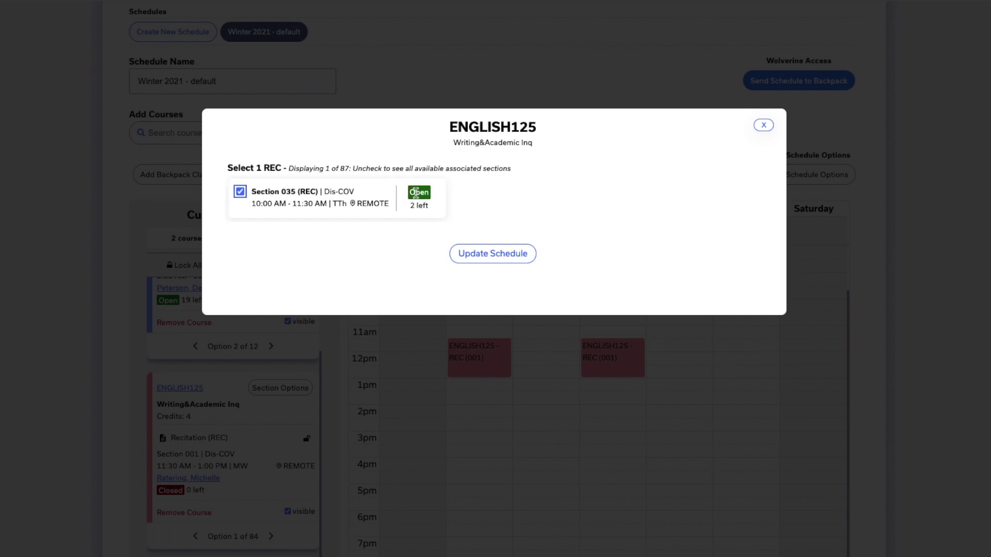
left_click(487, 260)
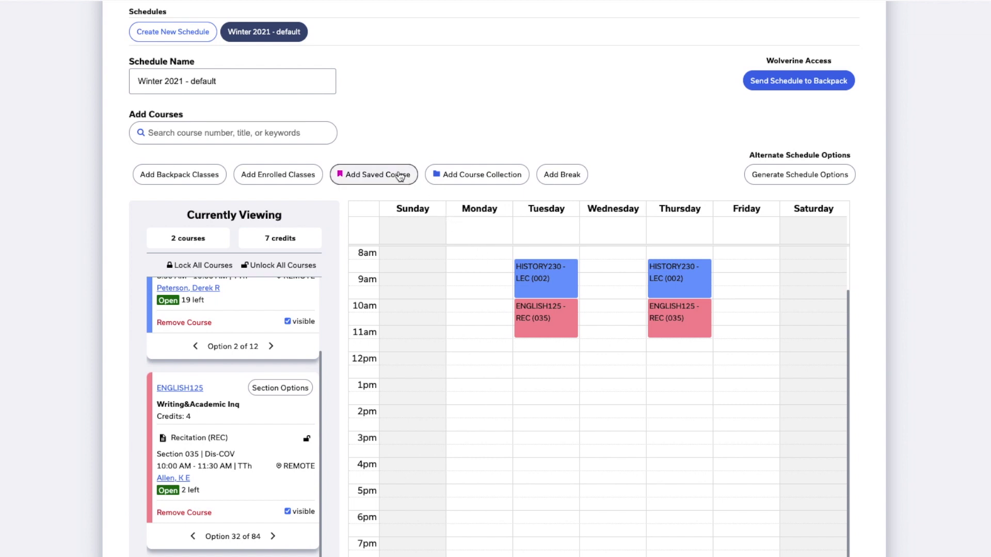
Add the Winter 2021 (No Fridays) course collection to the schedule
left_click(469, 177)
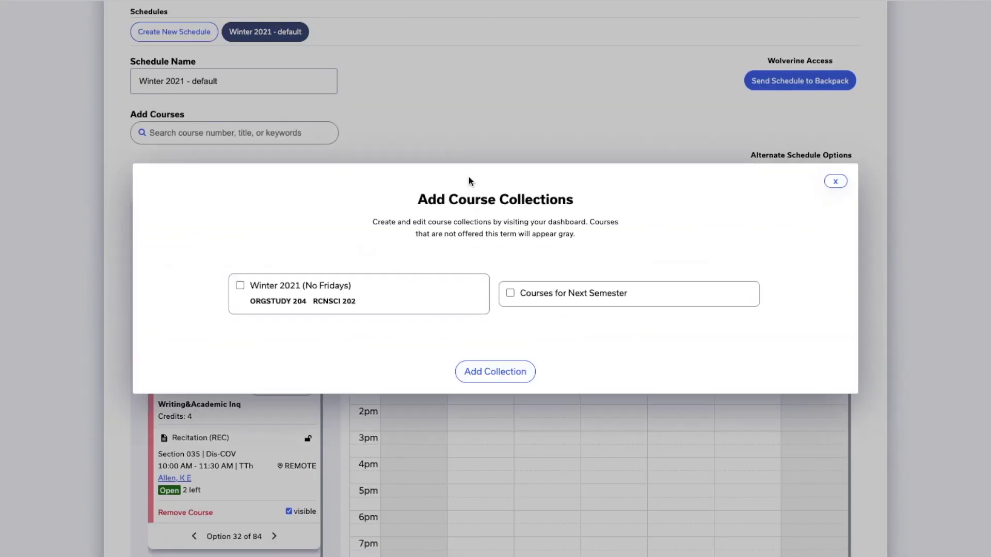
left_click(242, 285)
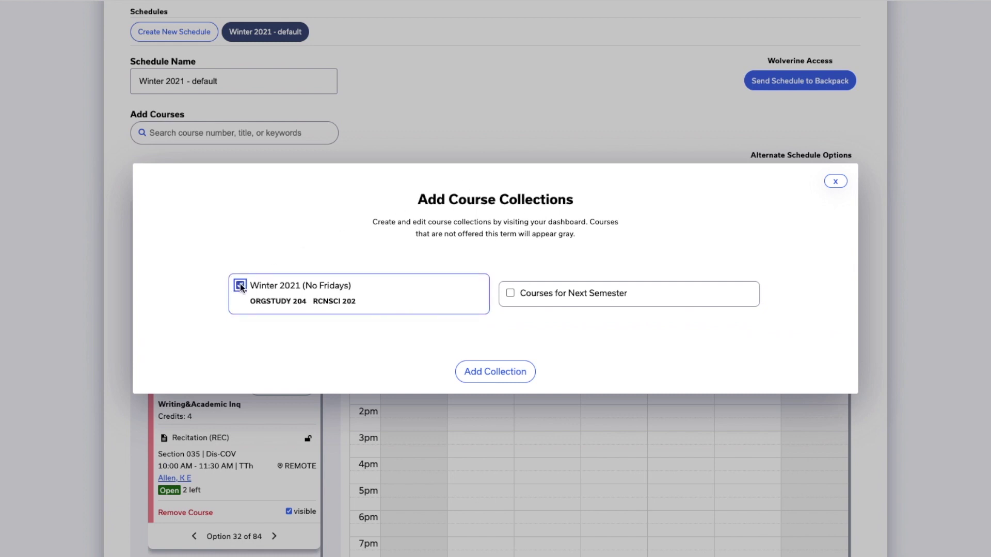
left_click(478, 371)
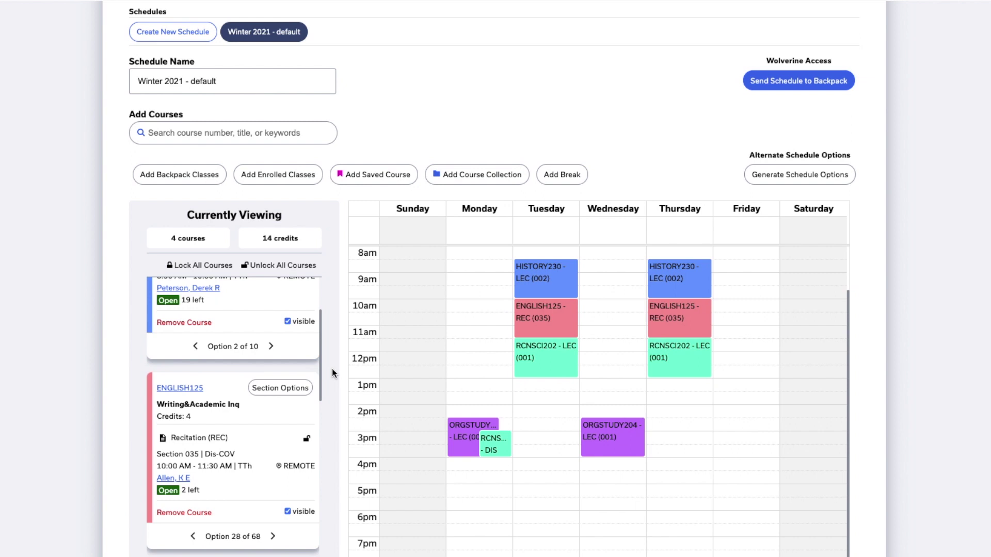
Add a 'Lunch' break from 1:00 to 2:00 PM on Tuesdays and Thursdays
left_click(565, 175)
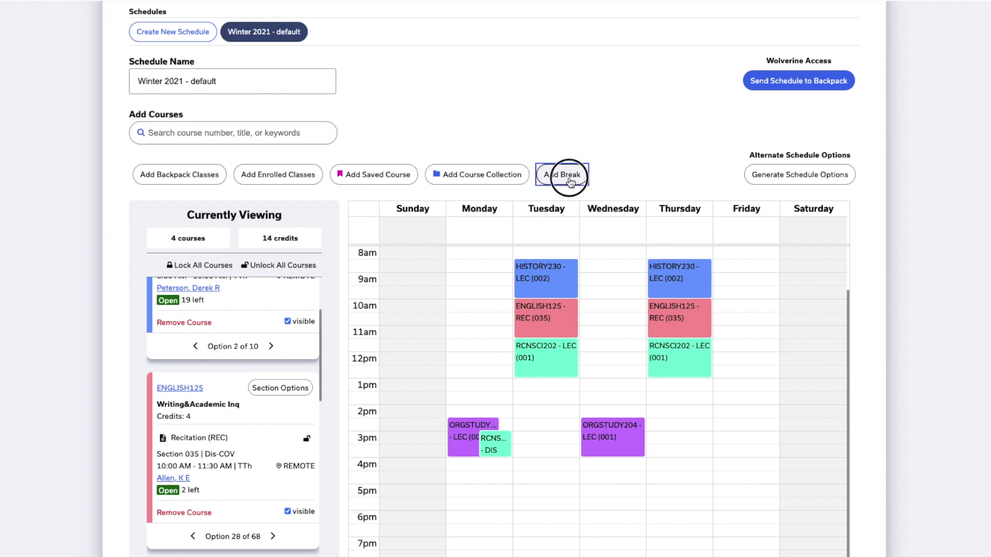
type("Lunch")
left_click(454, 250)
left_click(458, 304)
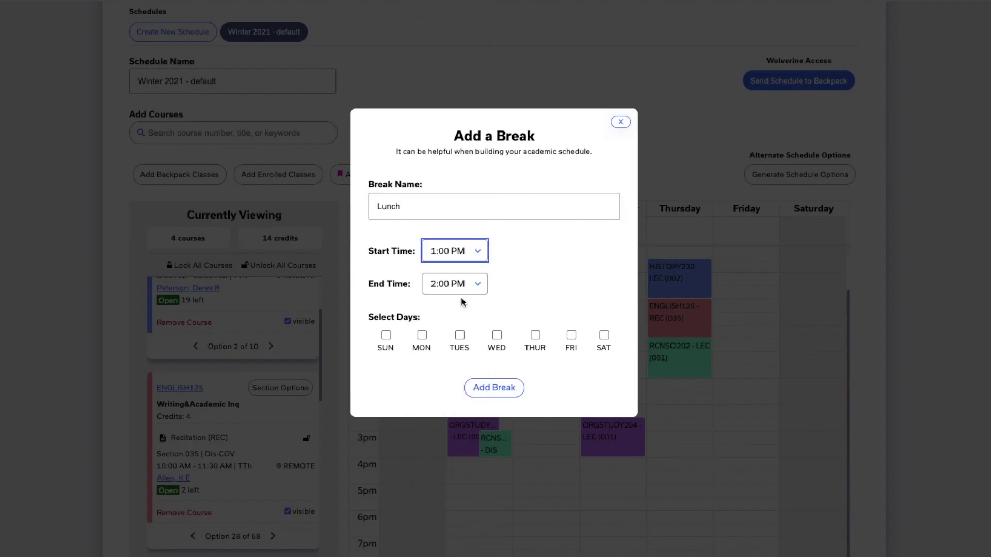
left_click(459, 336)
left_click(535, 335)
left_click(503, 386)
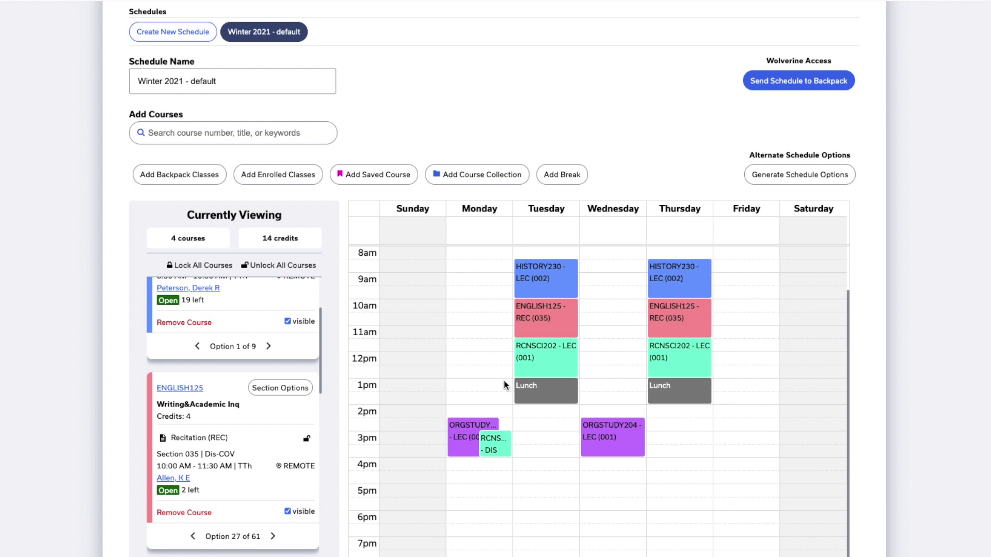
Generate alternate schedules, advance to Option 6 of 1000, and lock the HISTORY230 lecture
left_click(770, 178)
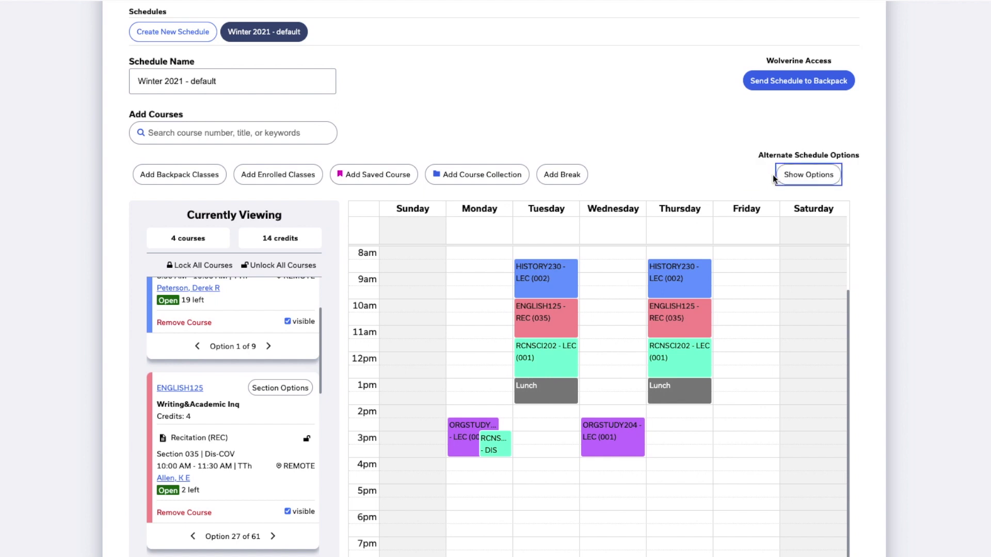
left_click(787, 178)
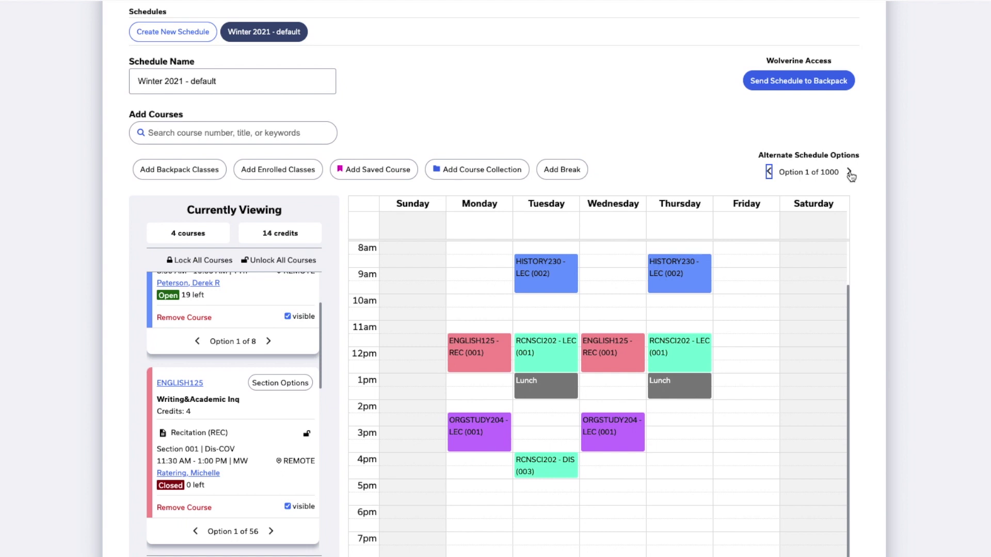
left_click(850, 172)
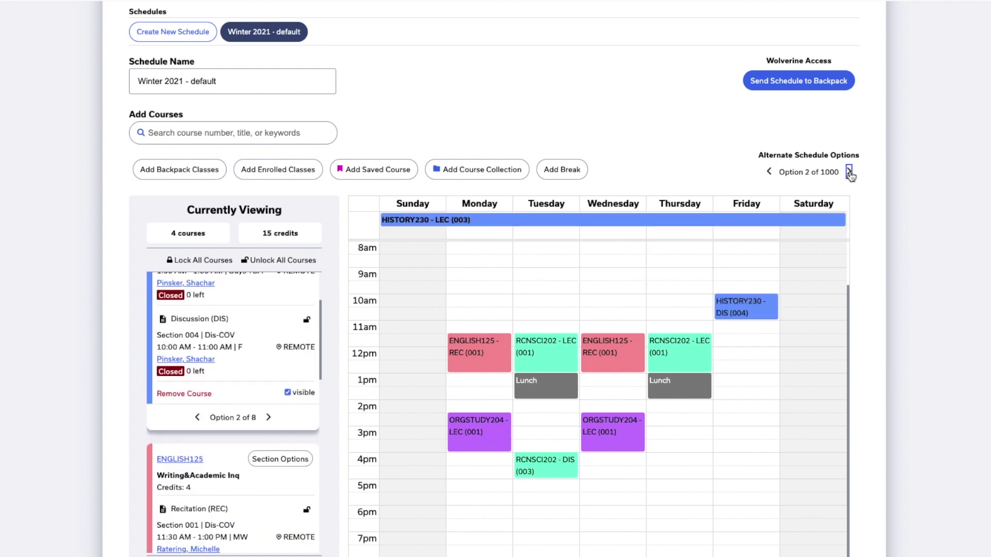
left_click(849, 172)
left_click(849, 173)
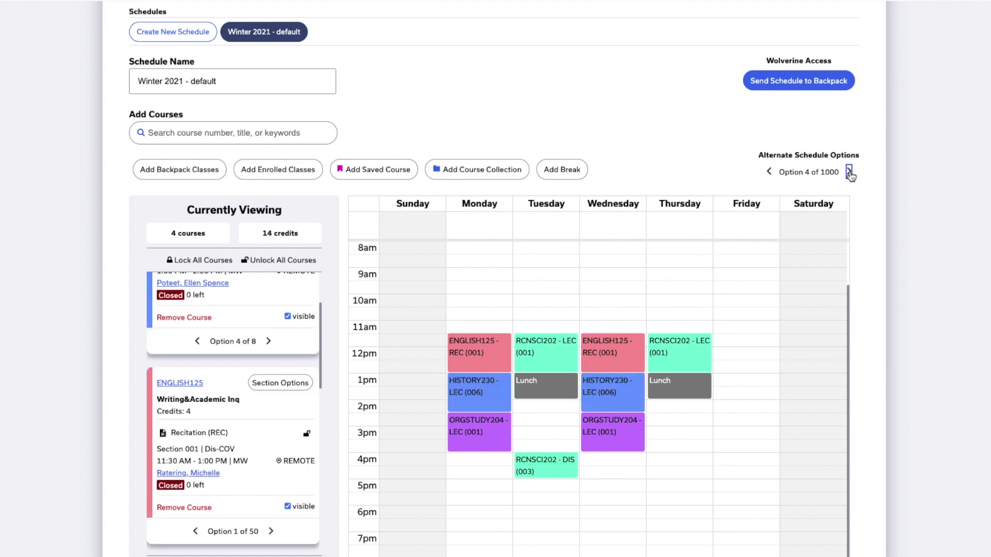
left_click(849, 172)
left_click(849, 173)
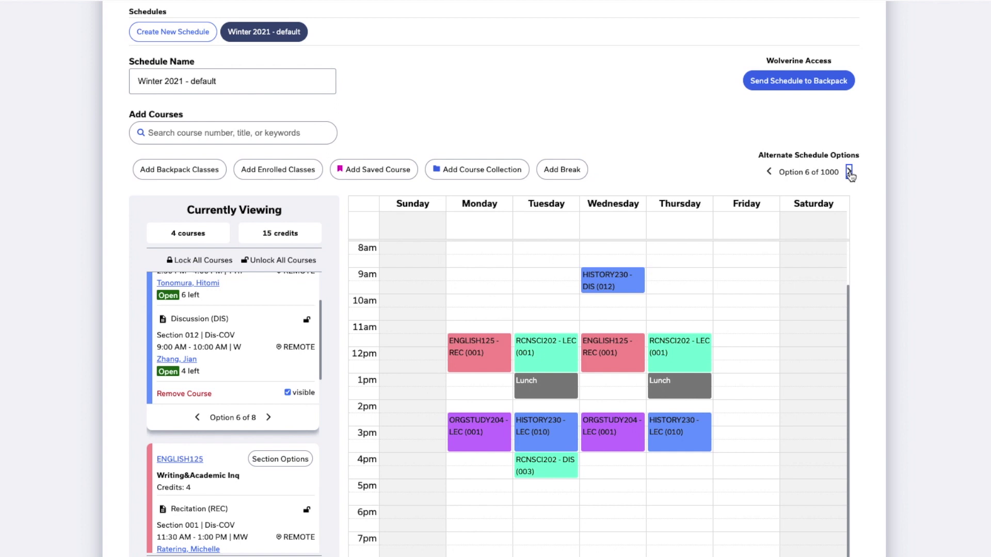
scroll(232, 391, "up", 2)
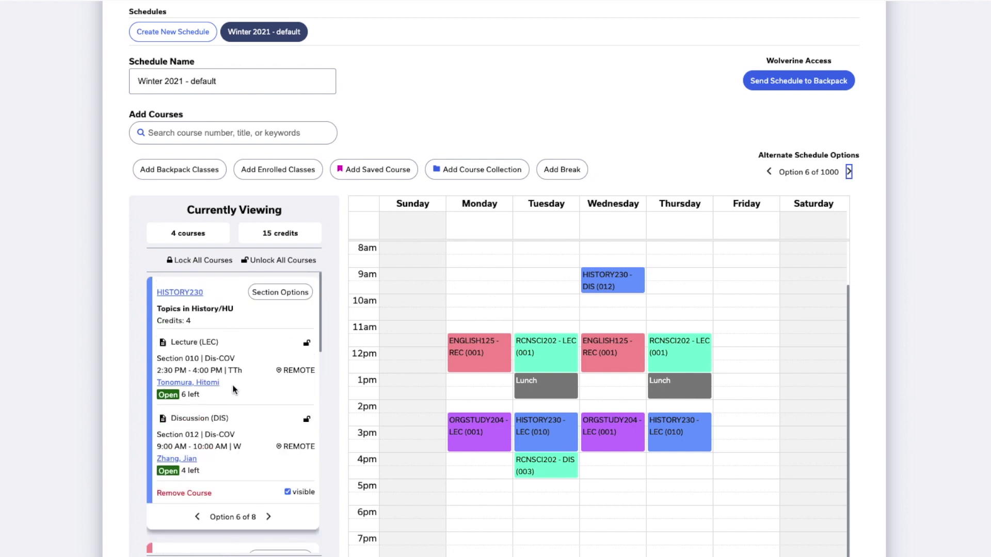
left_click(307, 342)
Lock the HISTORY230 discussion, regenerate options, and advance to Option 13 with ENGLISH125 Recitation 016
left_click(307, 425)
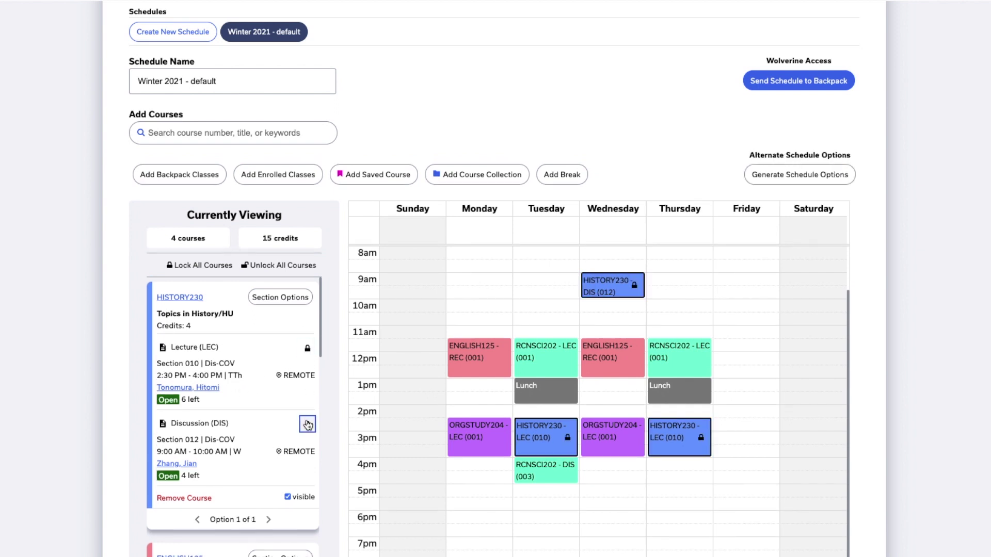
left_click(759, 178)
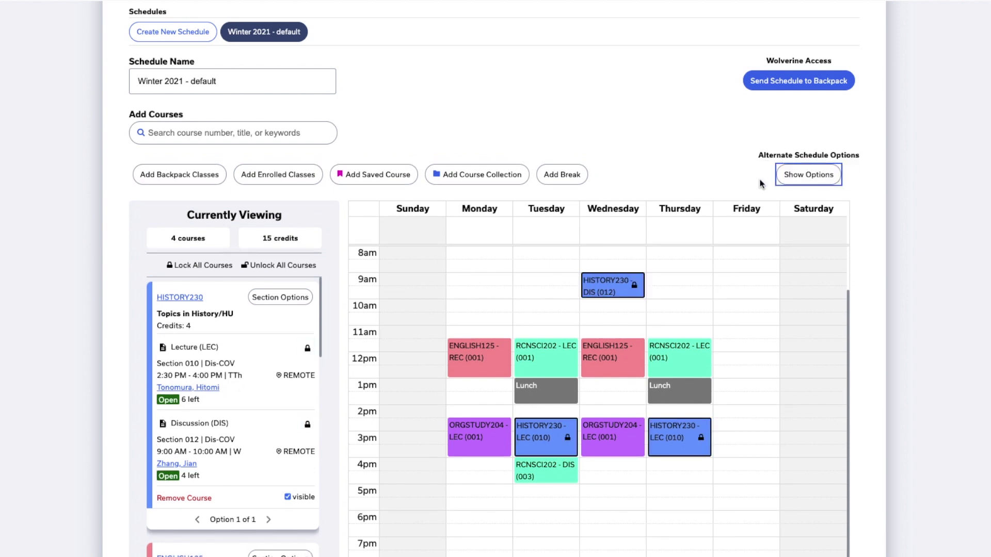
left_click(784, 178)
left_click(849, 171)
left_click(848, 171)
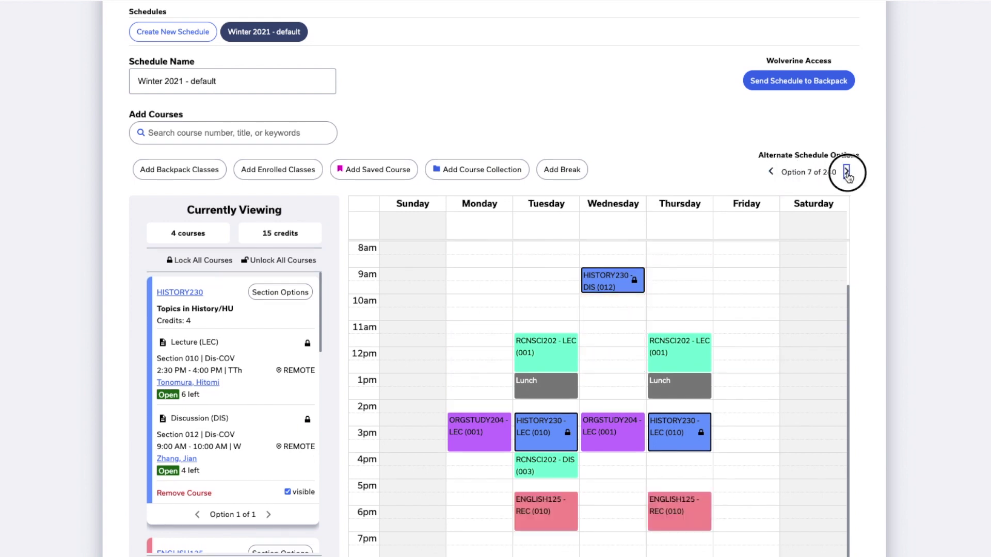
left_click(849, 171)
left_click(849, 171)
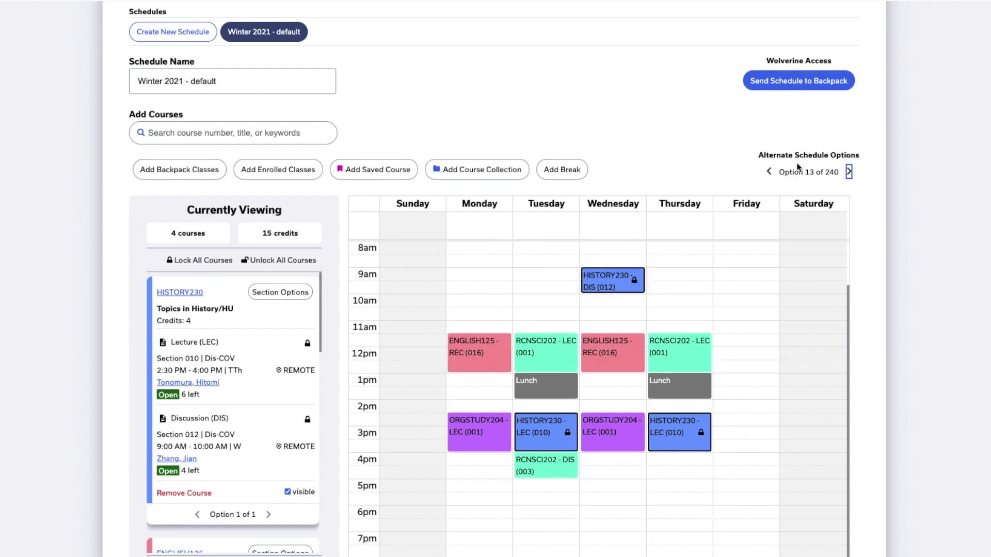
double_click(228, 85)
Rename the schedule to 'No Friday Classes' and review its six sections
key("ctrl+a")
type("No Friday Classes")
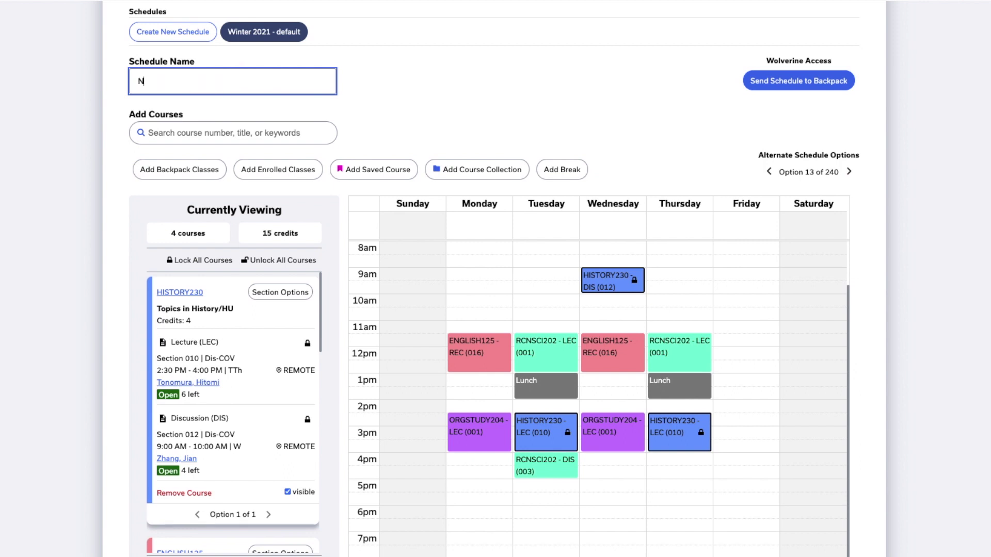
left_click(365, 140)
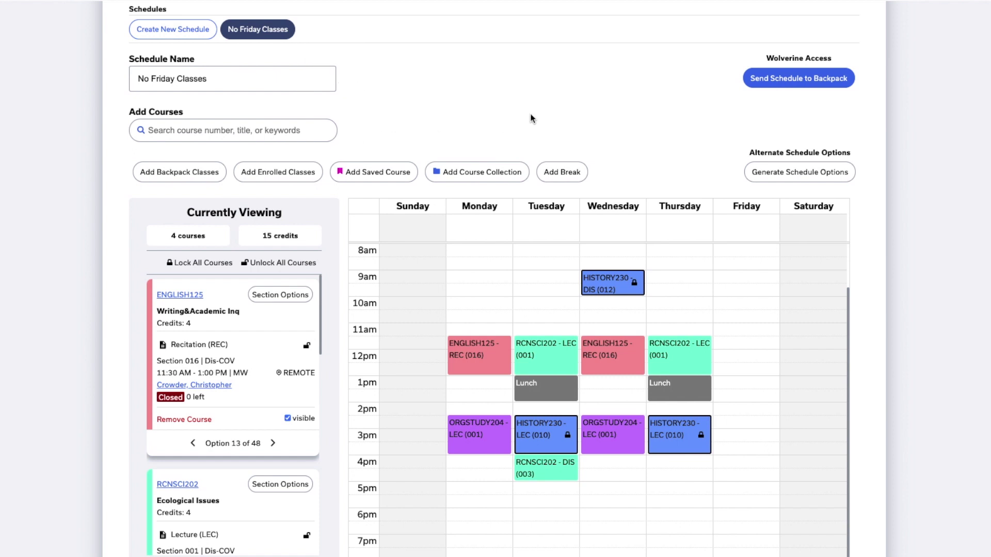
left_click(770, 81)
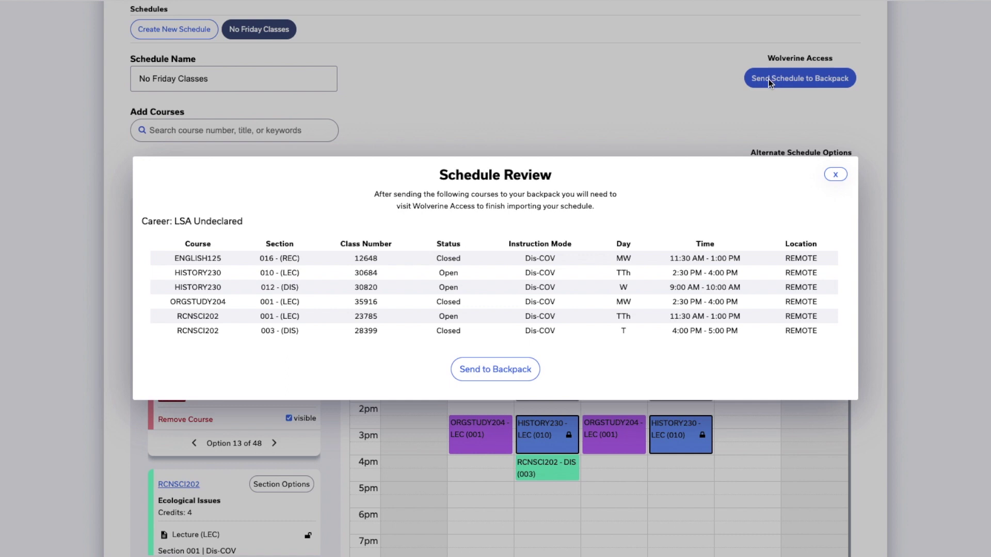
Send the No Friday Classes courses to the backpack and continue to Wolverine Access
left_click(508, 374)
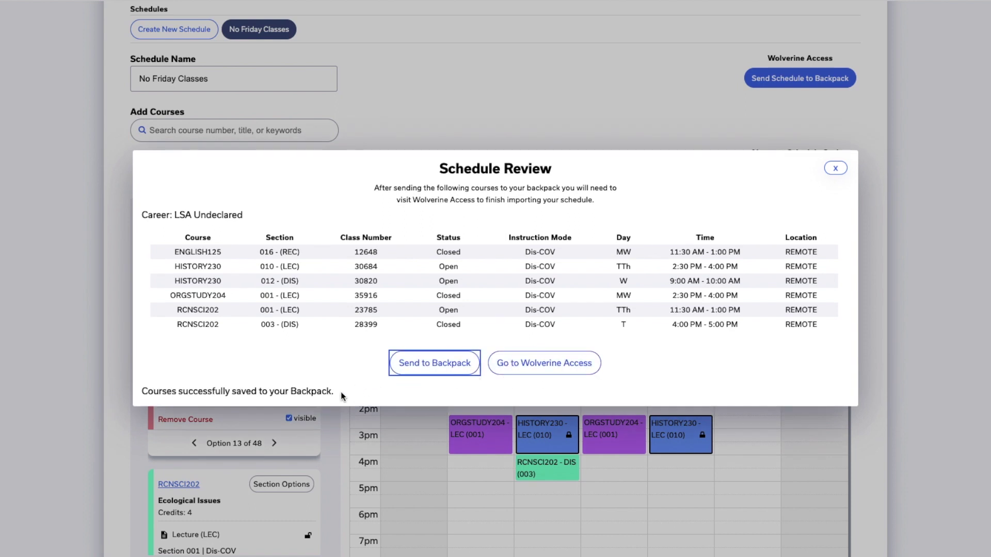
left_click(518, 365)
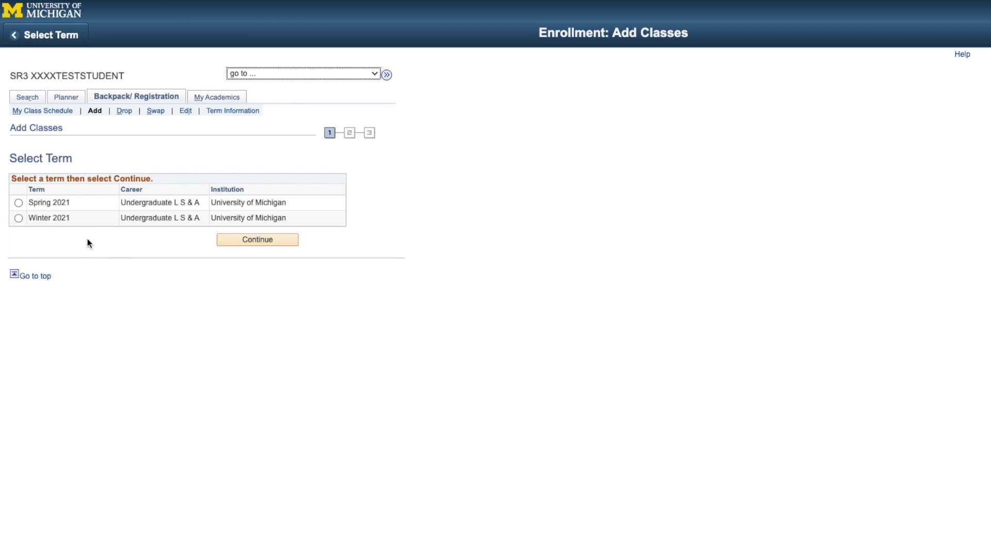
Select the Winter 2021 term in Wolverine Access and import the pending Schedule Builder classes
left_click(18, 218)
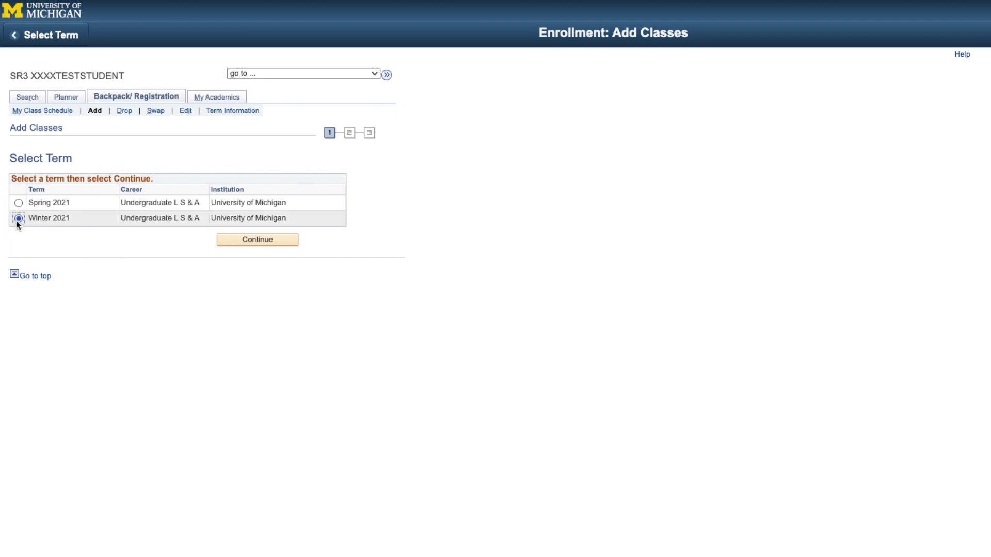
left_click(234, 239)
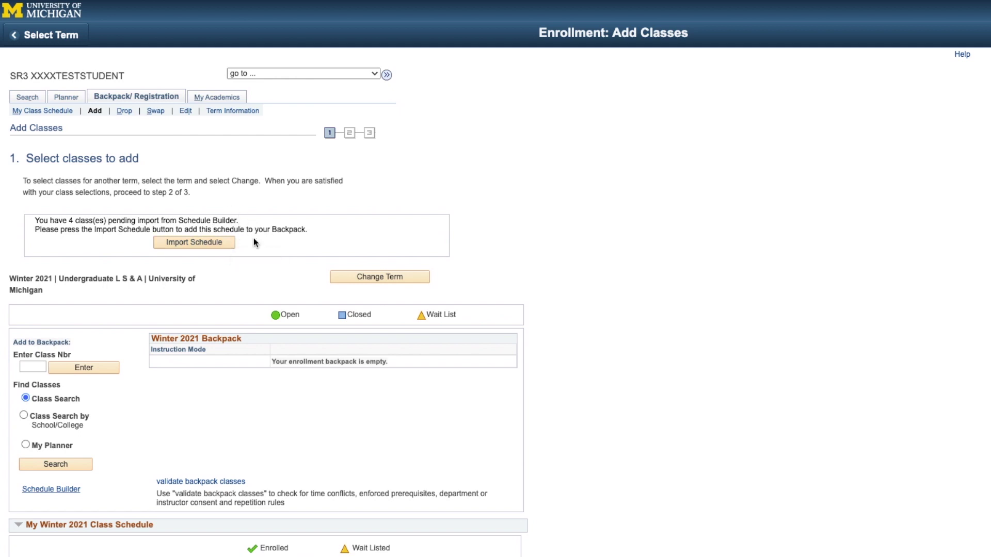
left_click(195, 245)
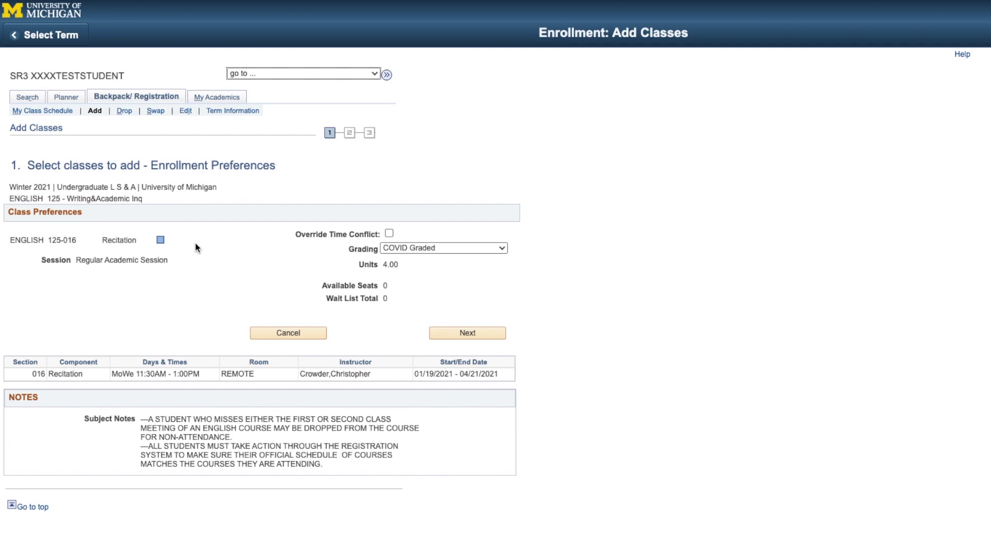
Keep ENGLISH 125-016 grading as COVID Graded and accept its preferences
left_click(414, 247)
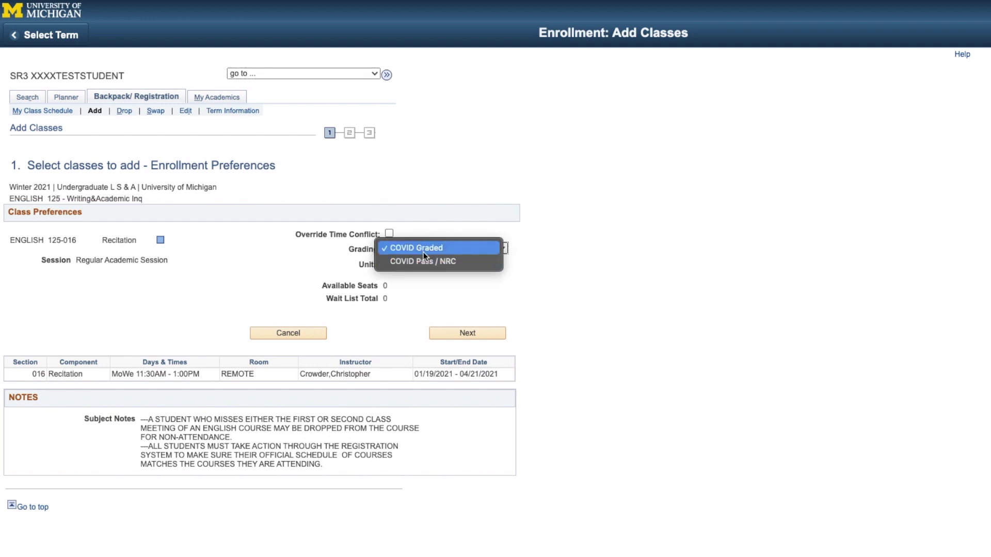
left_click(423, 251)
left_click(457, 333)
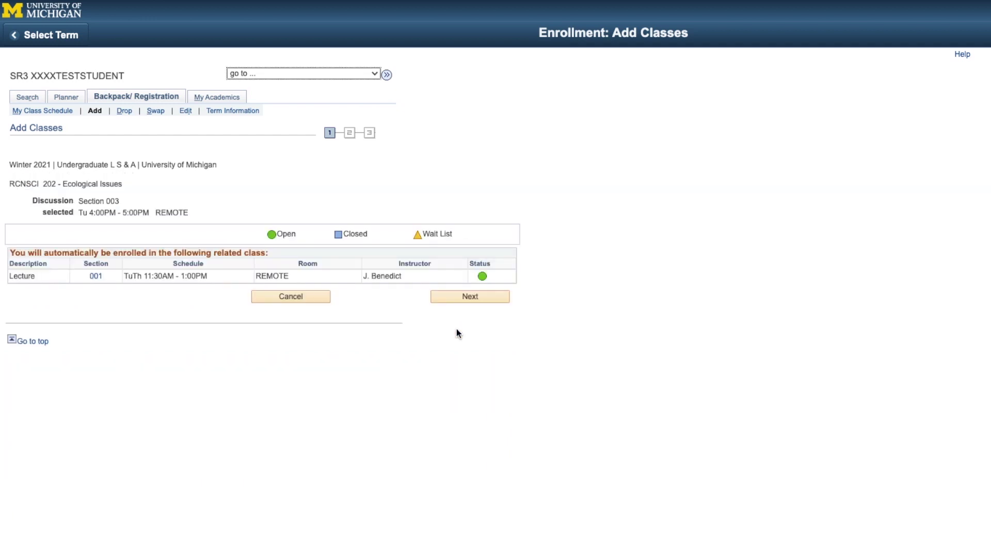
Confirm the RCNSCI 202, HISTORY 230 and ORGSTUDY 204 preferences, then return to Schedule Builder
left_click(464, 298)
left_click(468, 354)
left_click(469, 299)
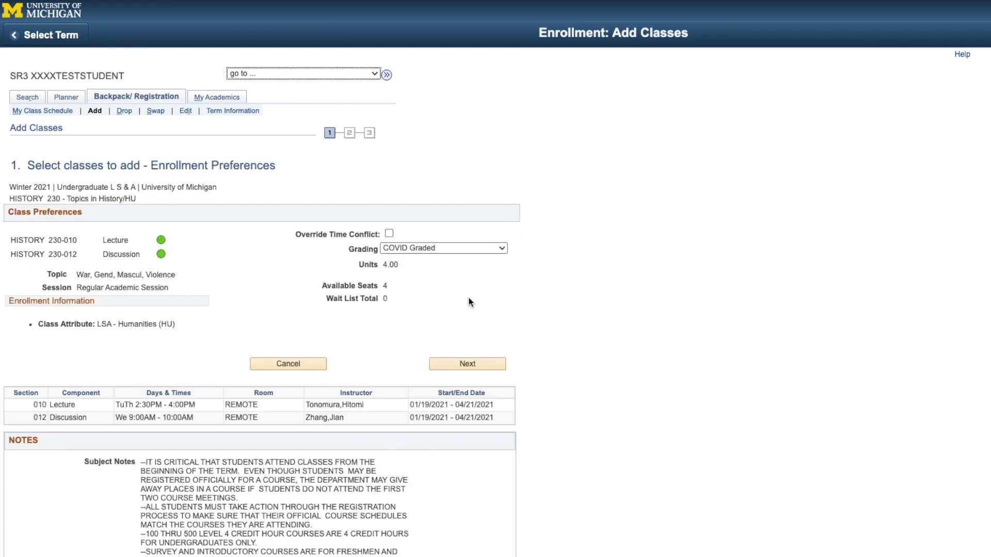
left_click(469, 361)
left_click(470, 334)
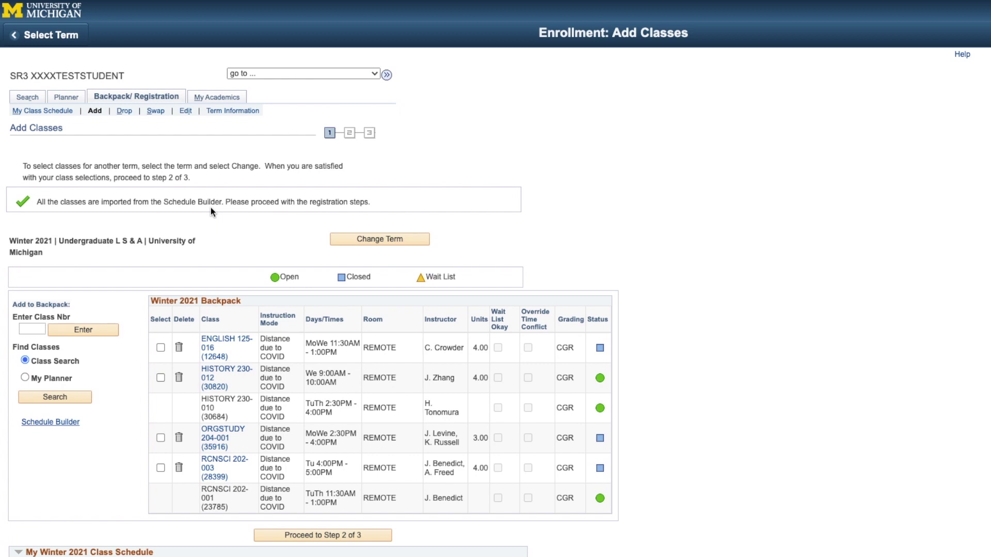
left_click(67, 423)
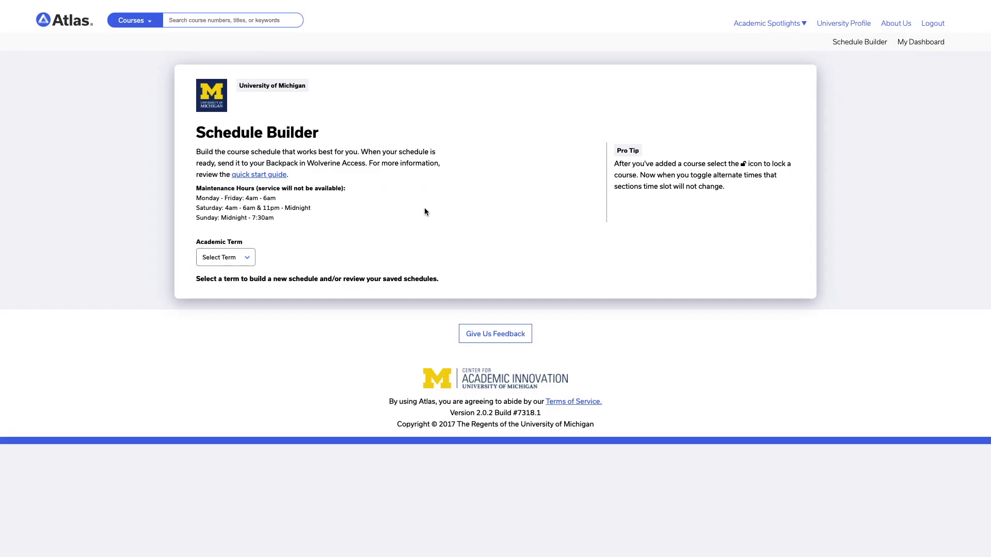
Load the Winter 2021 schedule and add HISTORY 211 to it
left_click(225, 257)
left_click(222, 266)
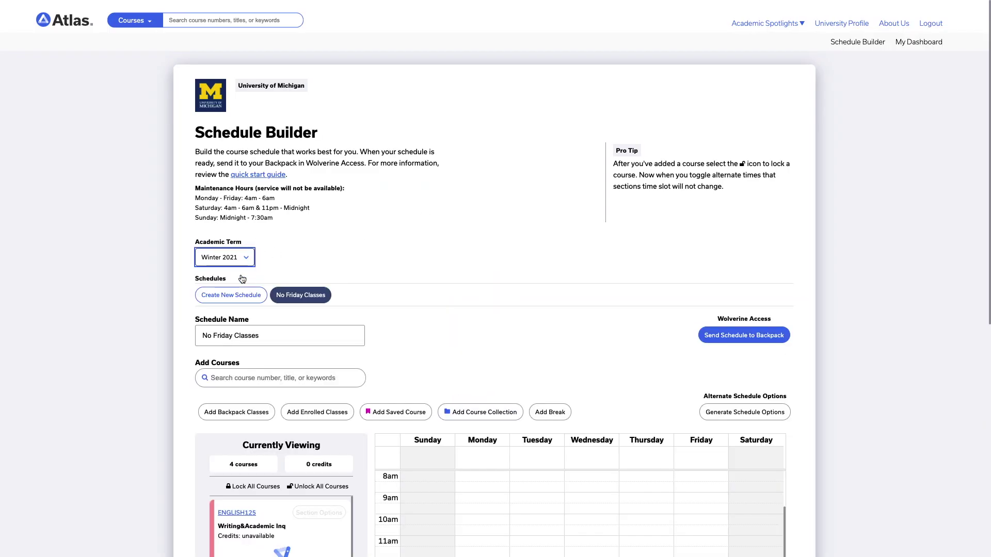
scroll(373, 419, "down", 3)
left_click(279, 242)
type("history 211")
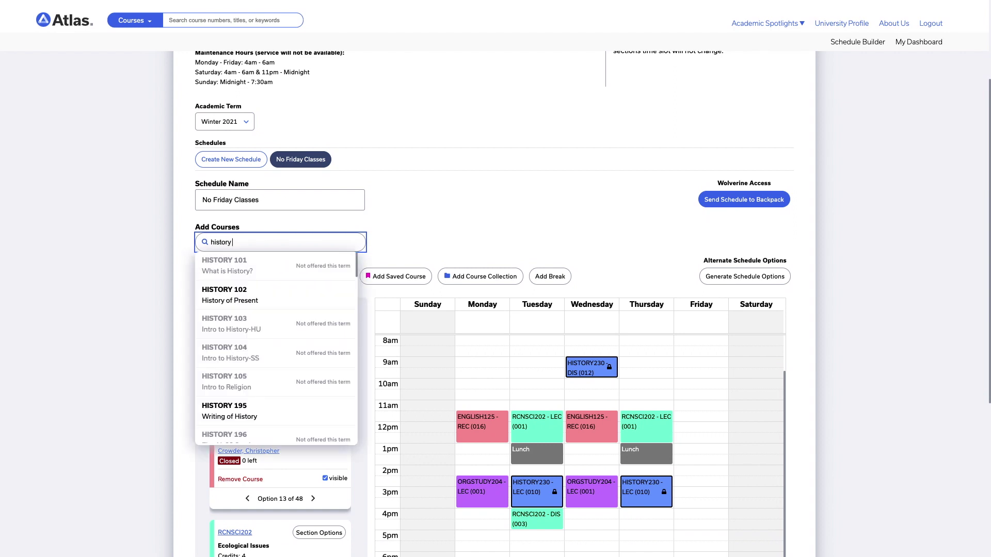
left_click(248, 259)
Send the updated 5-course, 19-credit schedule to the Wolverine Access backpack
scroll(161, 333, "down", 2)
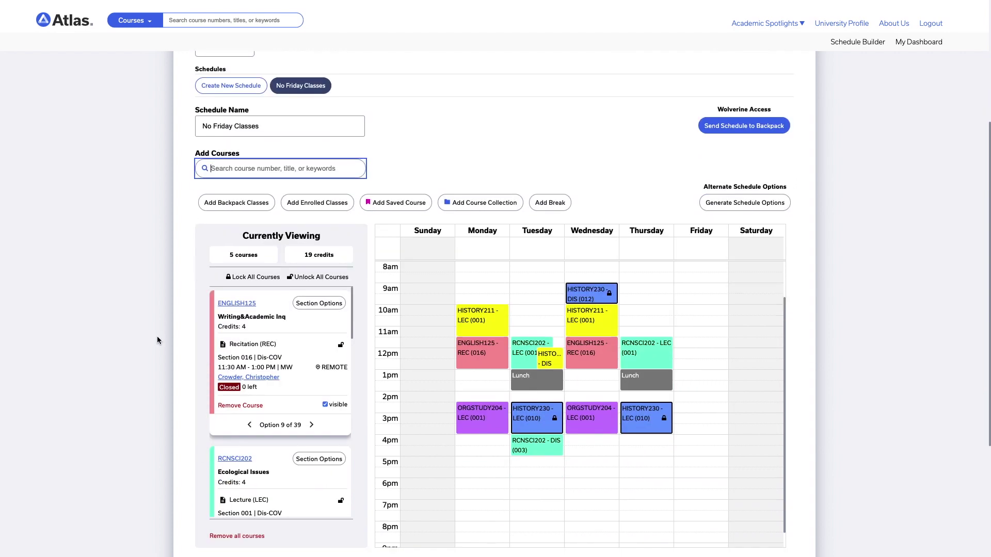
left_click(722, 134)
left_click(499, 357)
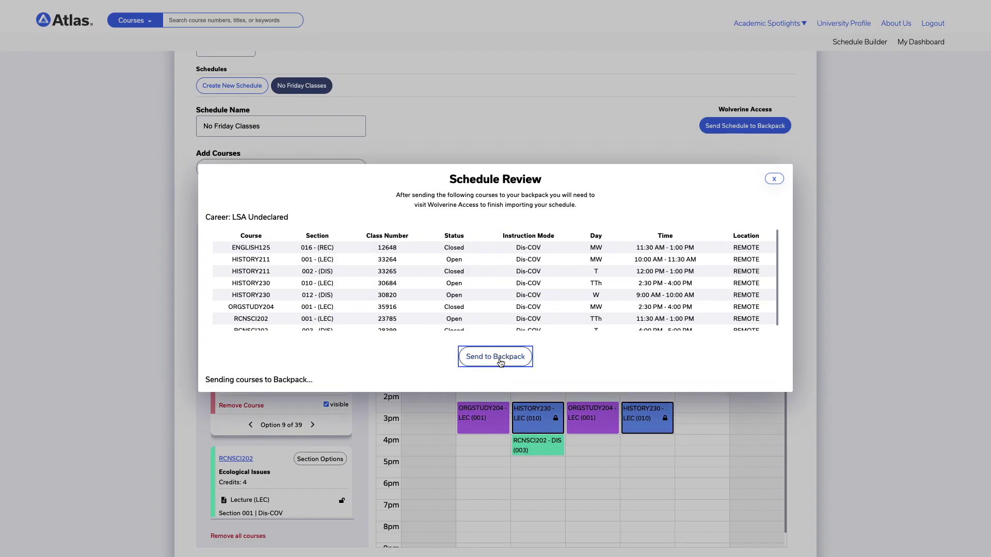
left_click(499, 361)
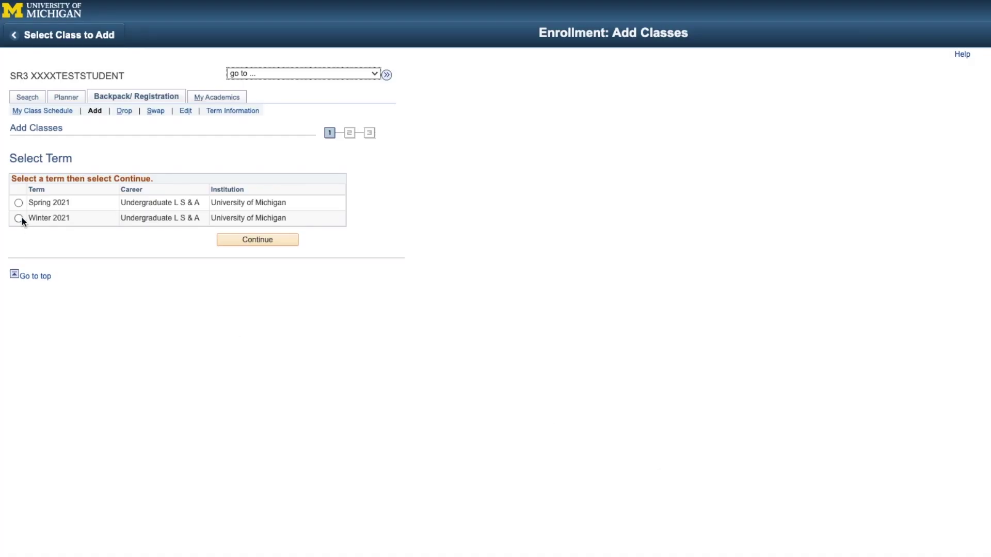
Under Winter 2021, import HISTORY 211 sections 002 and 001 into the backpack
left_click(18, 218)
left_click(241, 242)
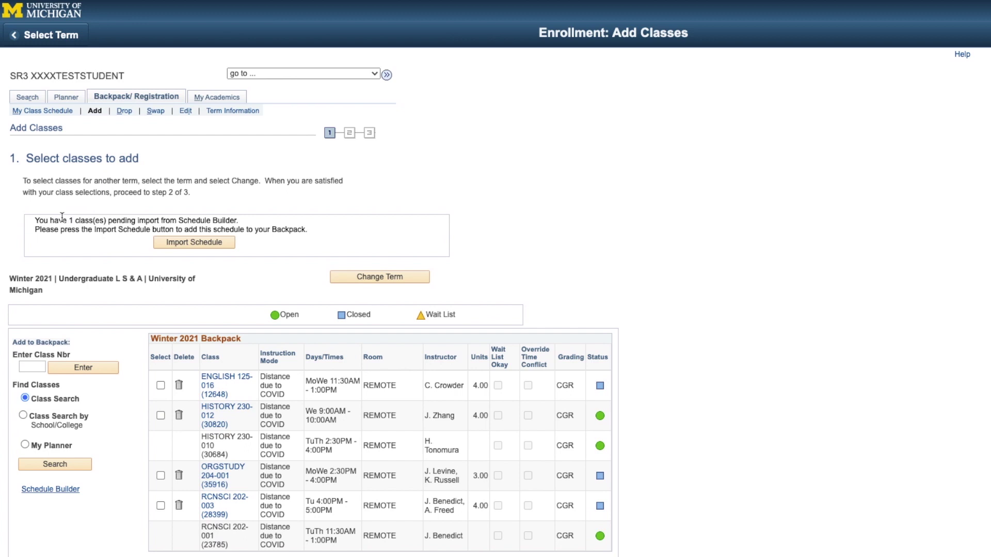
left_click(191, 243)
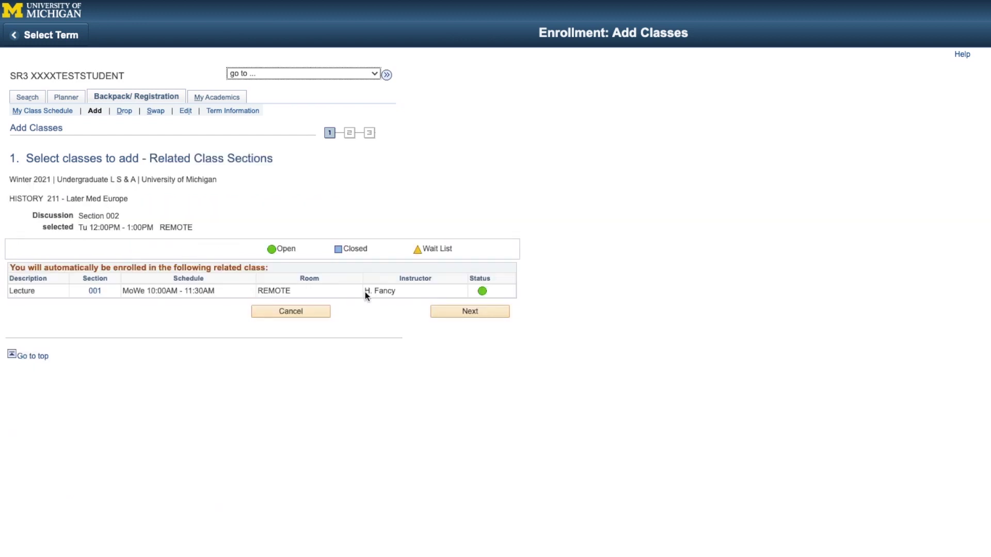
left_click(459, 313)
left_click(459, 350)
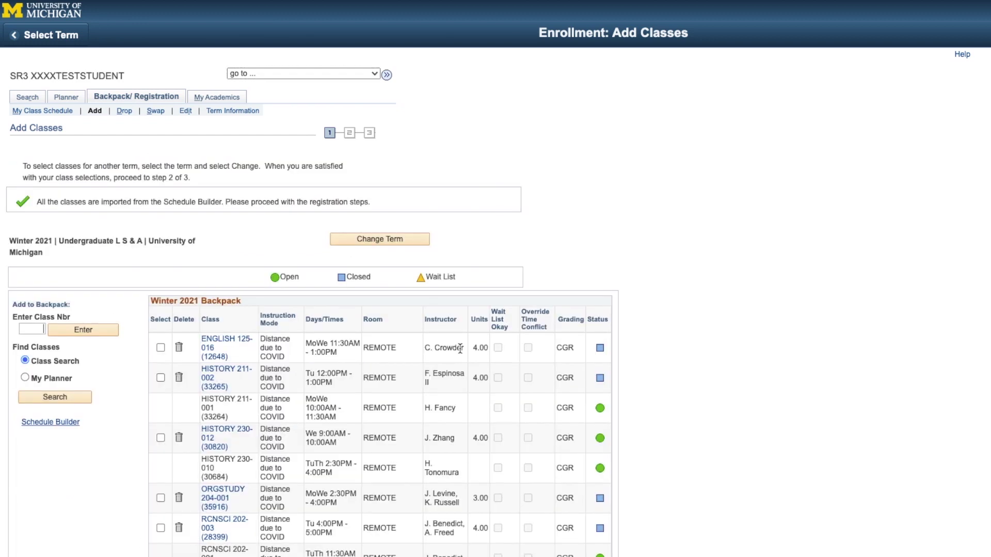